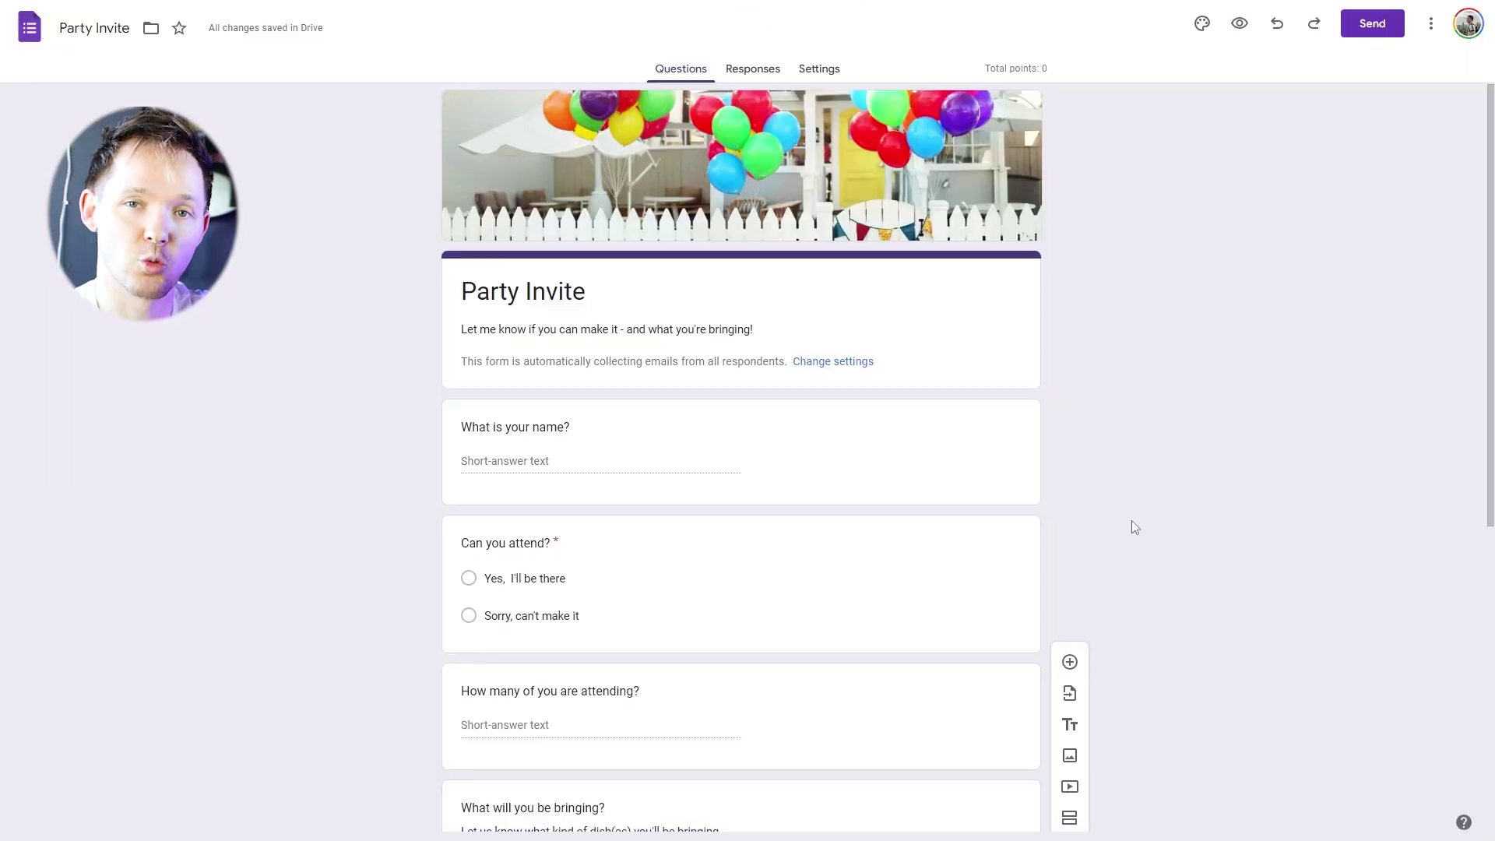
{"action": "scroll", "coordinate": [1132, 514], "scroll_direction": "down", "scroll_amount": 2}
{"action": "scroll", "coordinate": [1133, 515], "scroll_direction": "down", "scroll_amount": 1}
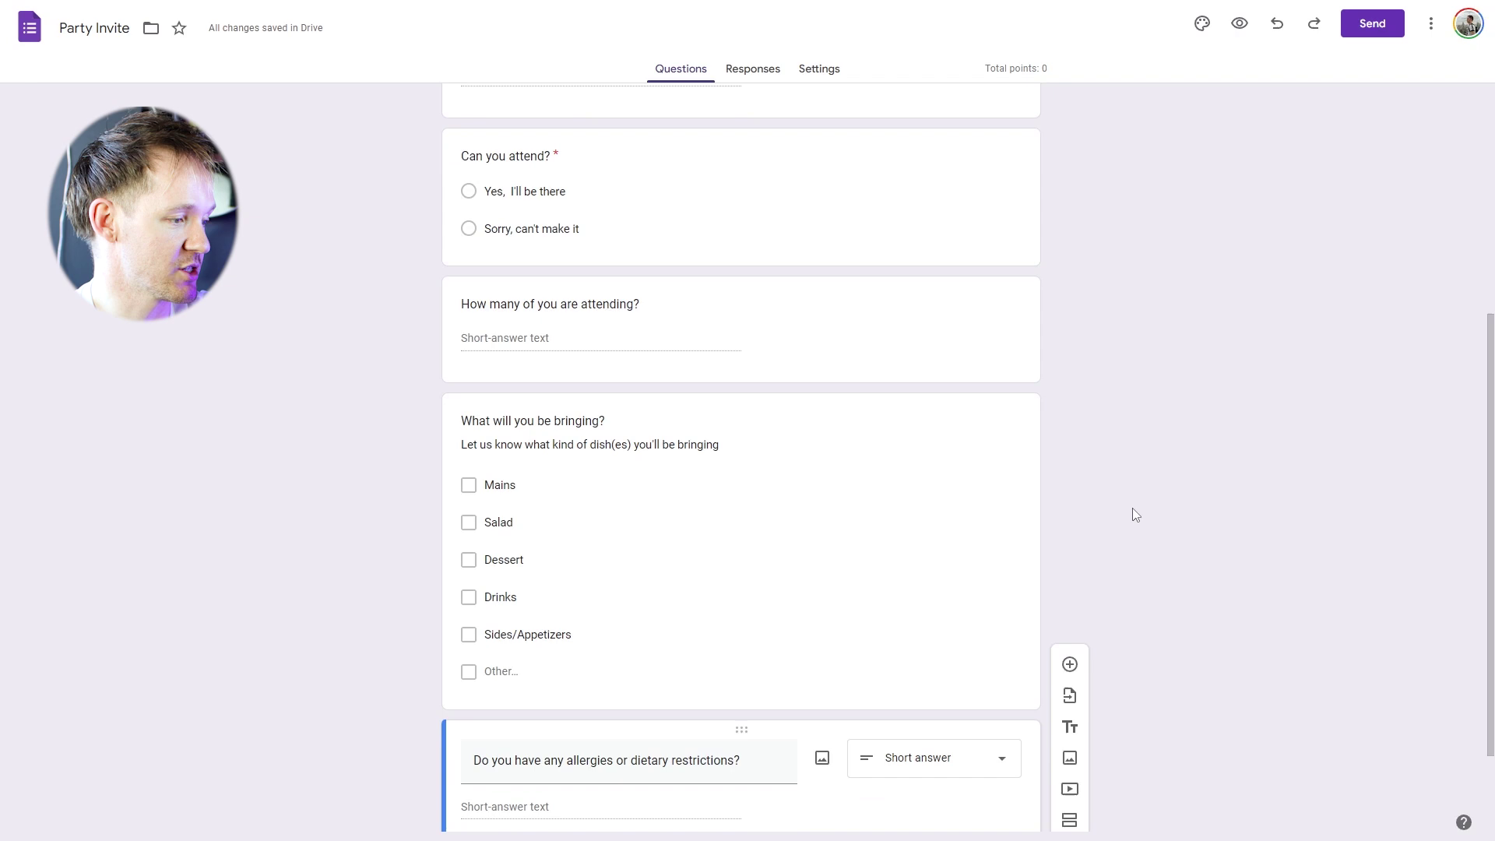
{"action": "scroll", "coordinate": [1133, 509], "scroll_direction": "down", "scroll_amount": 1}
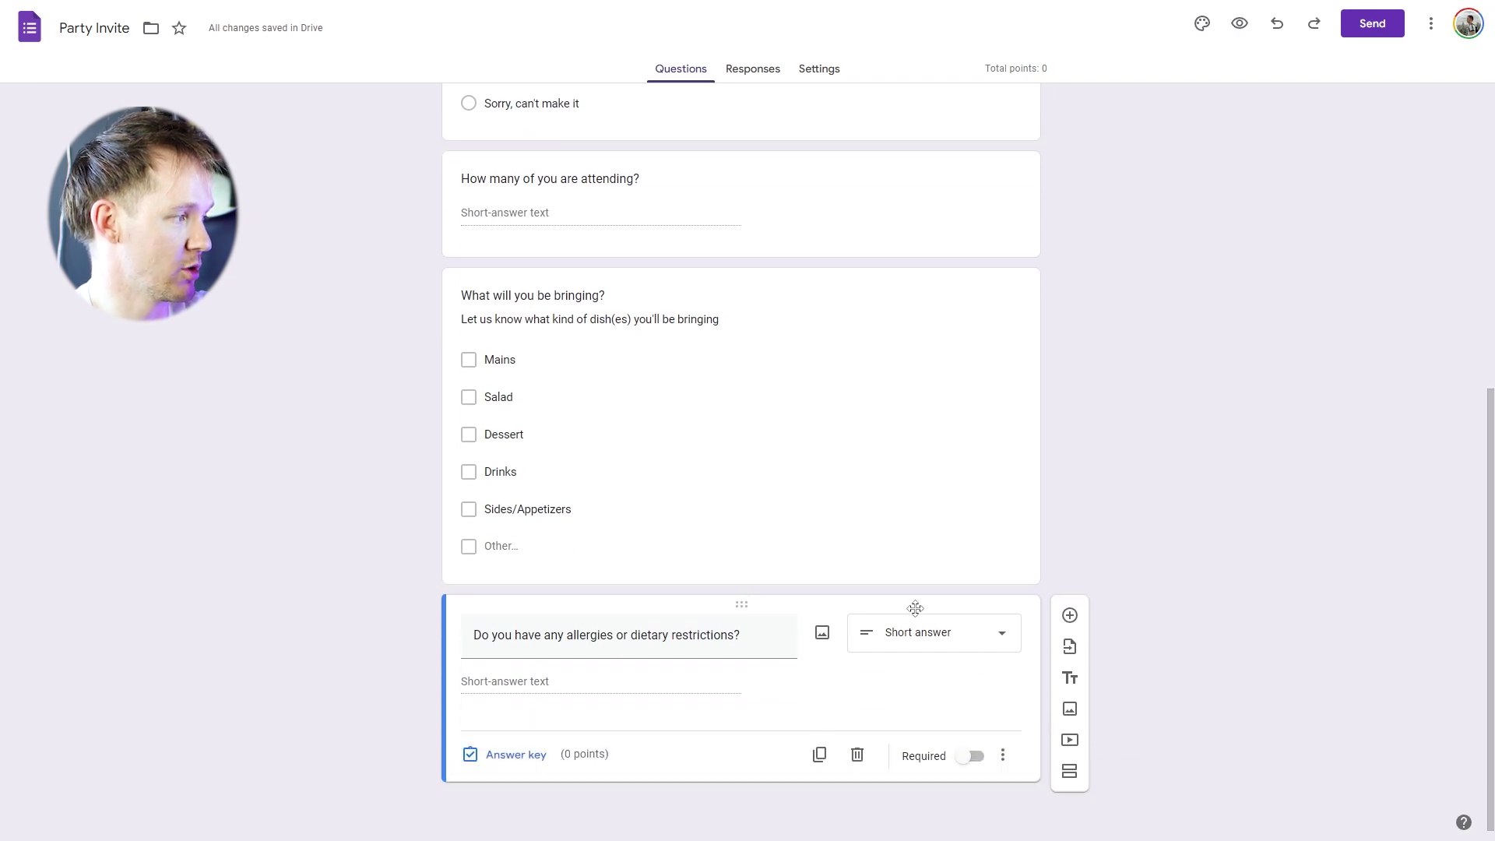
Drag the allergies question card above the 'What will you be bringing?' question.
{"action": "left_click_drag", "start_coordinate": [922, 610], "coordinate": [875, 267]}
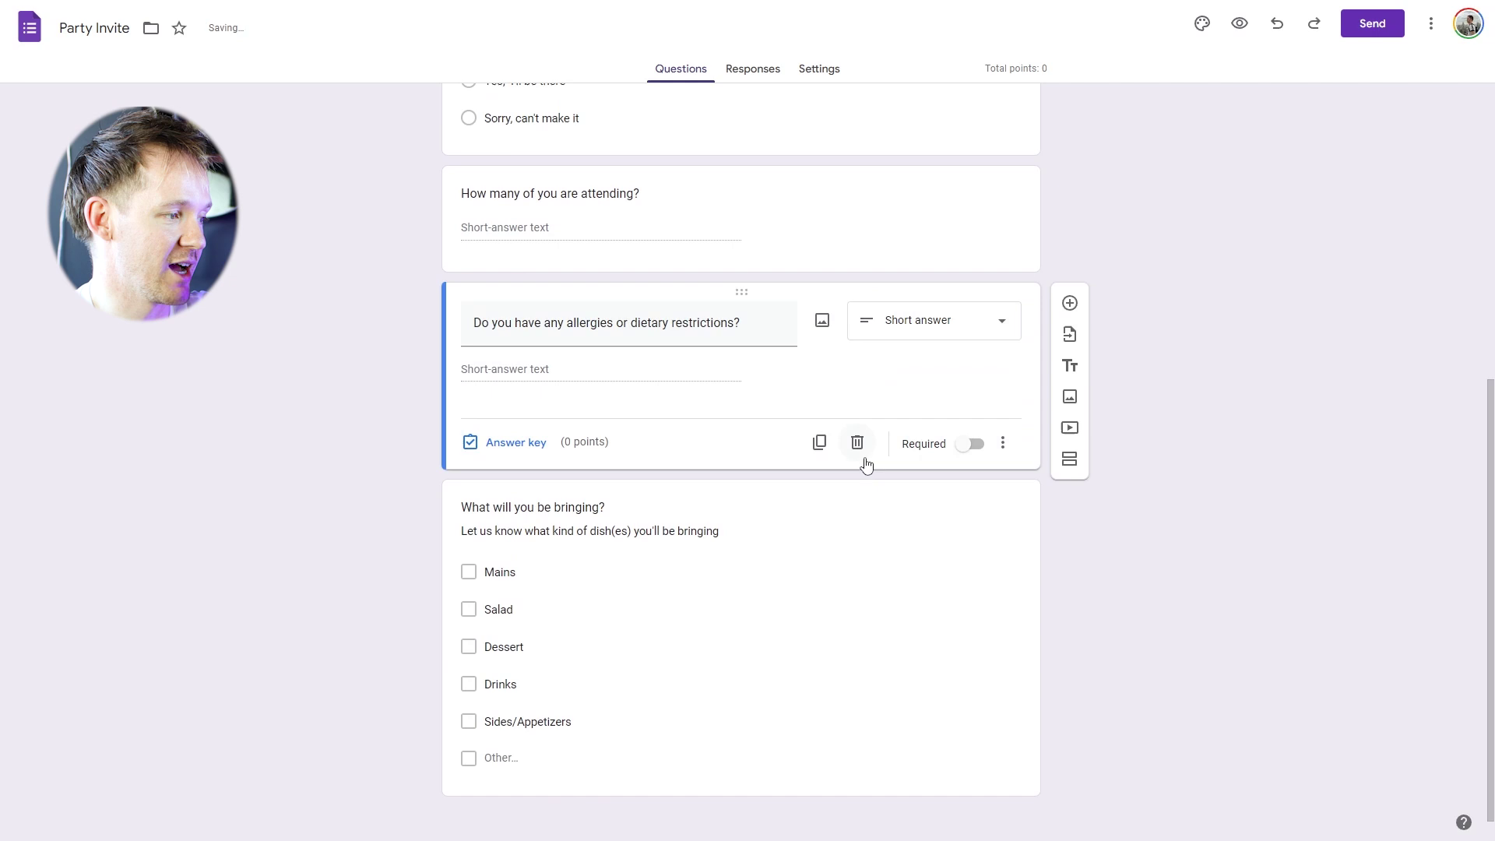
Duplicate the allergies question and deselect the copy.
{"action": "left_click", "coordinate": [820, 444]}
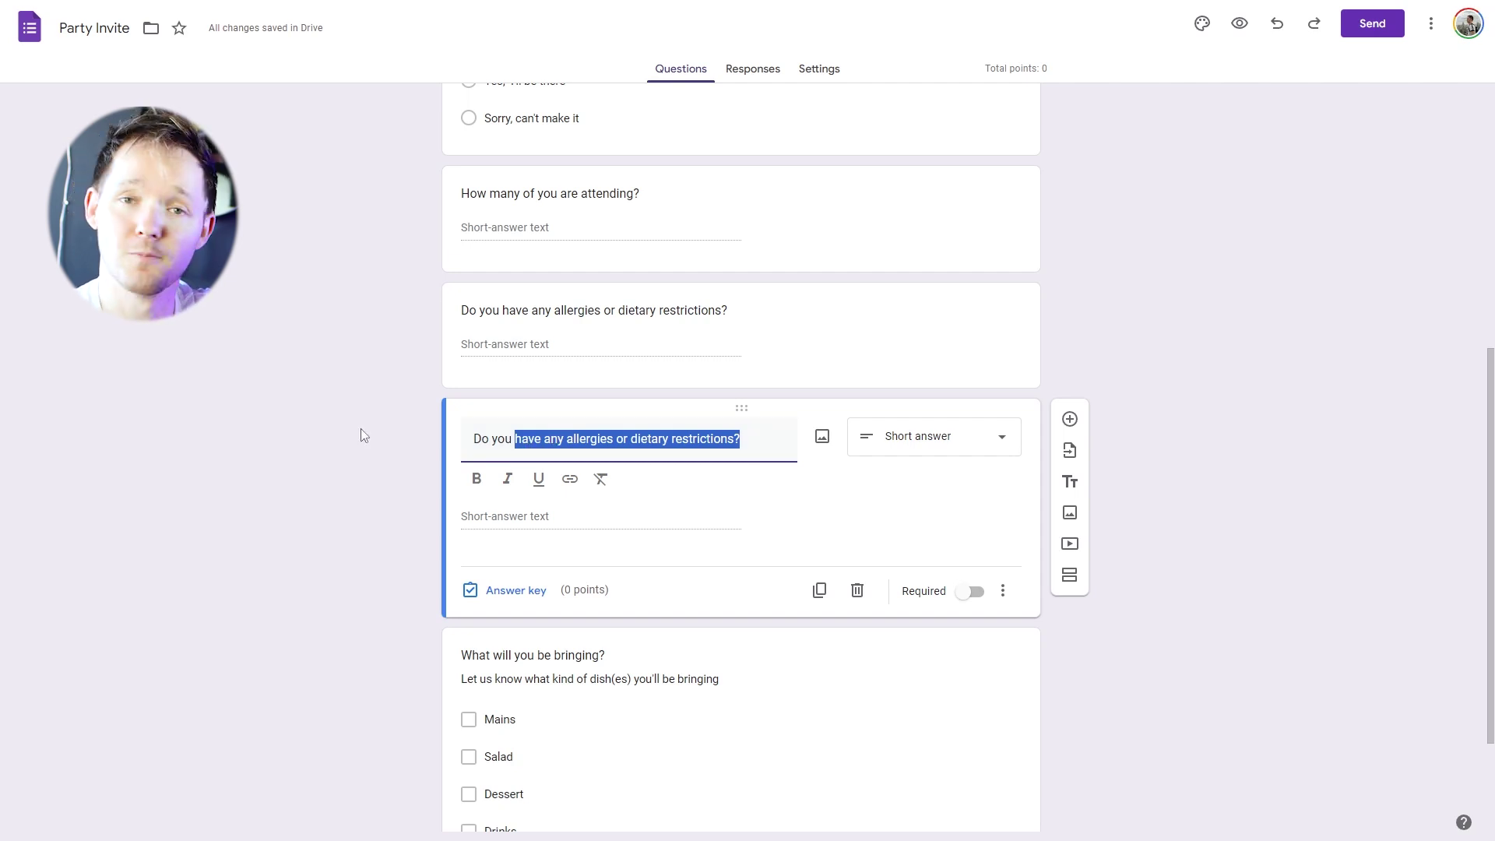
{"action": "left_click", "coordinate": [269, 433]}
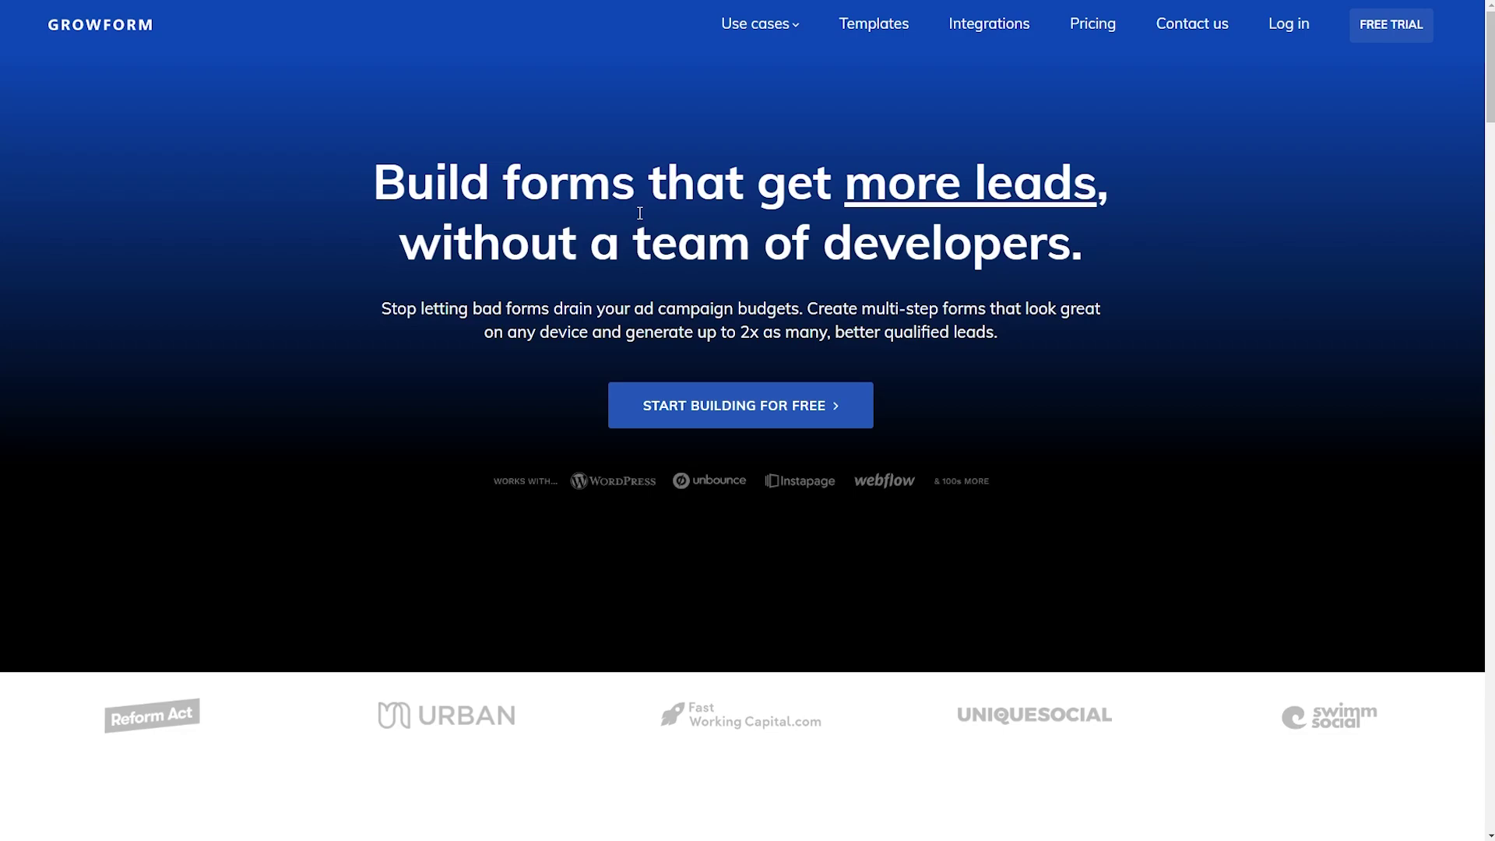
Start a Growform free trial with the Event Planning template.
{"action": "left_click", "coordinate": [768, 415]}
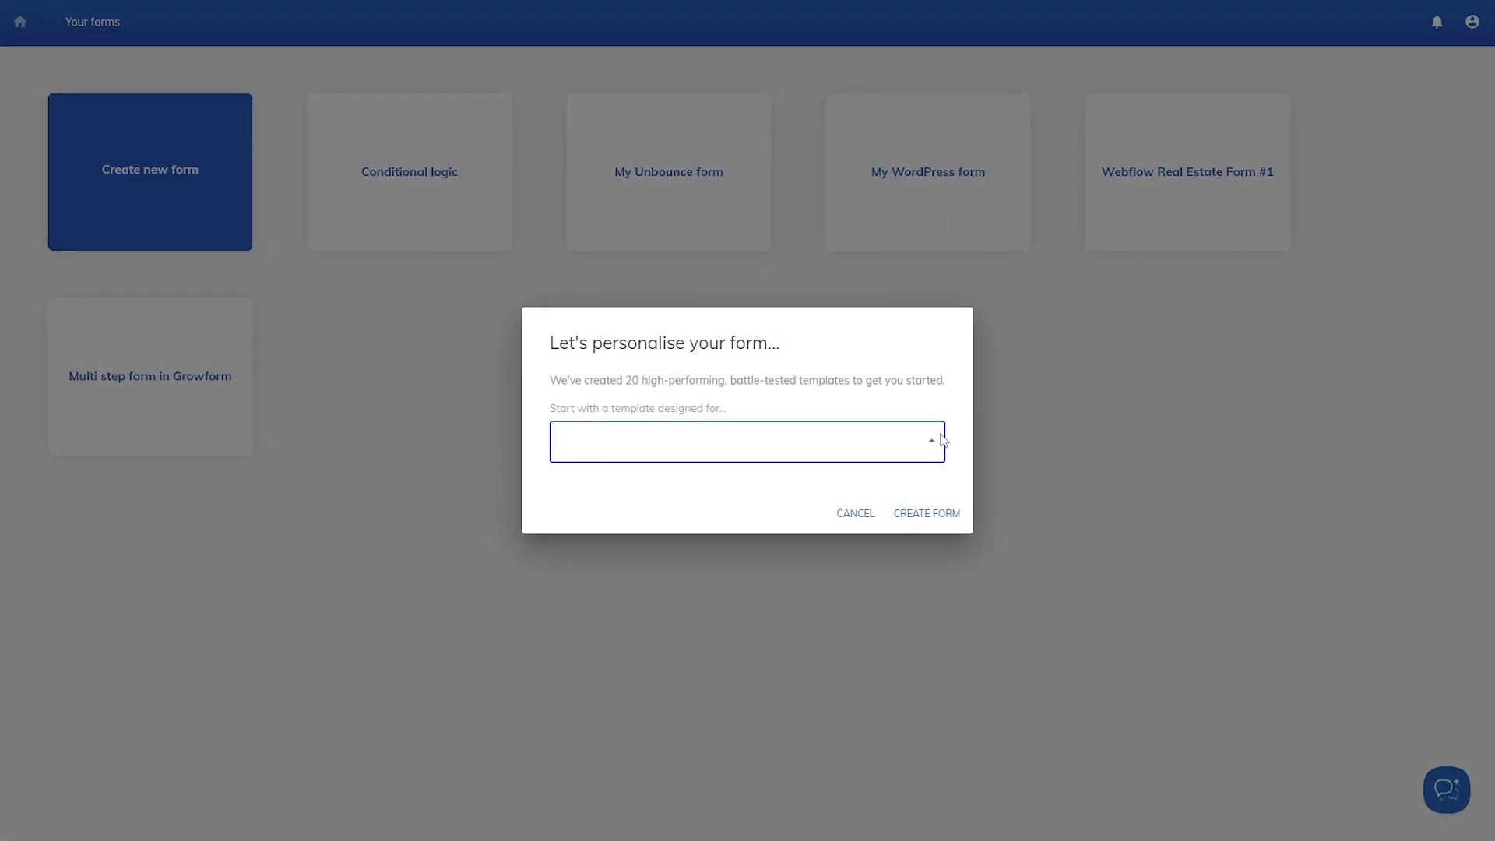
{"action": "left_click", "coordinate": [941, 439]}
{"action": "left_click", "coordinate": [841, 398]}
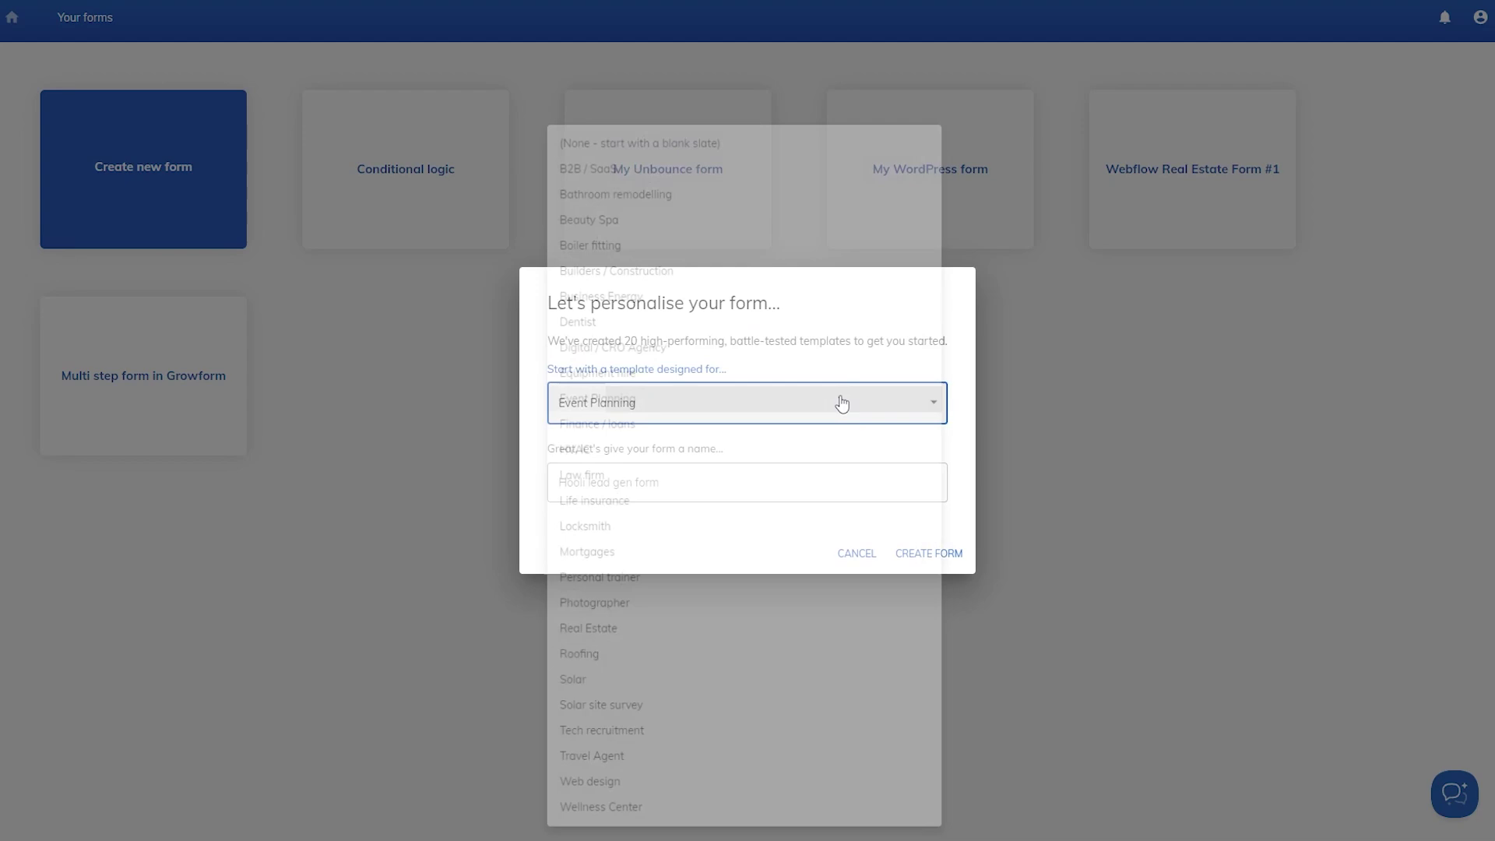
View the logic rules for the Event date / availability step, then browse the templates gallery.
{"action": "left_click", "coordinate": [358, 79]}
{"action": "left_click", "coordinate": [340, 265]}
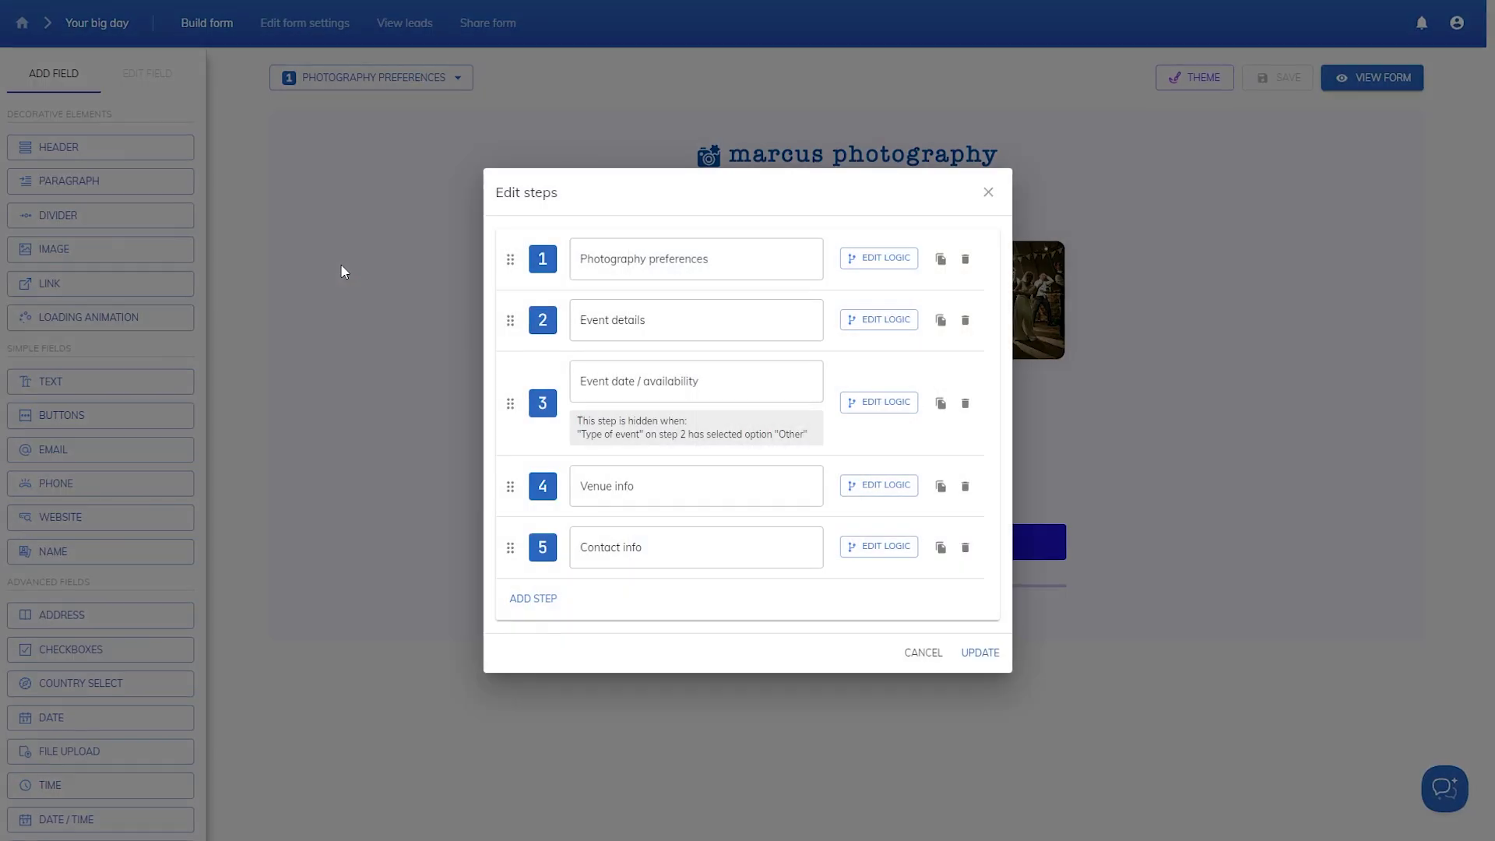
{"action": "left_click", "coordinate": [910, 405]}
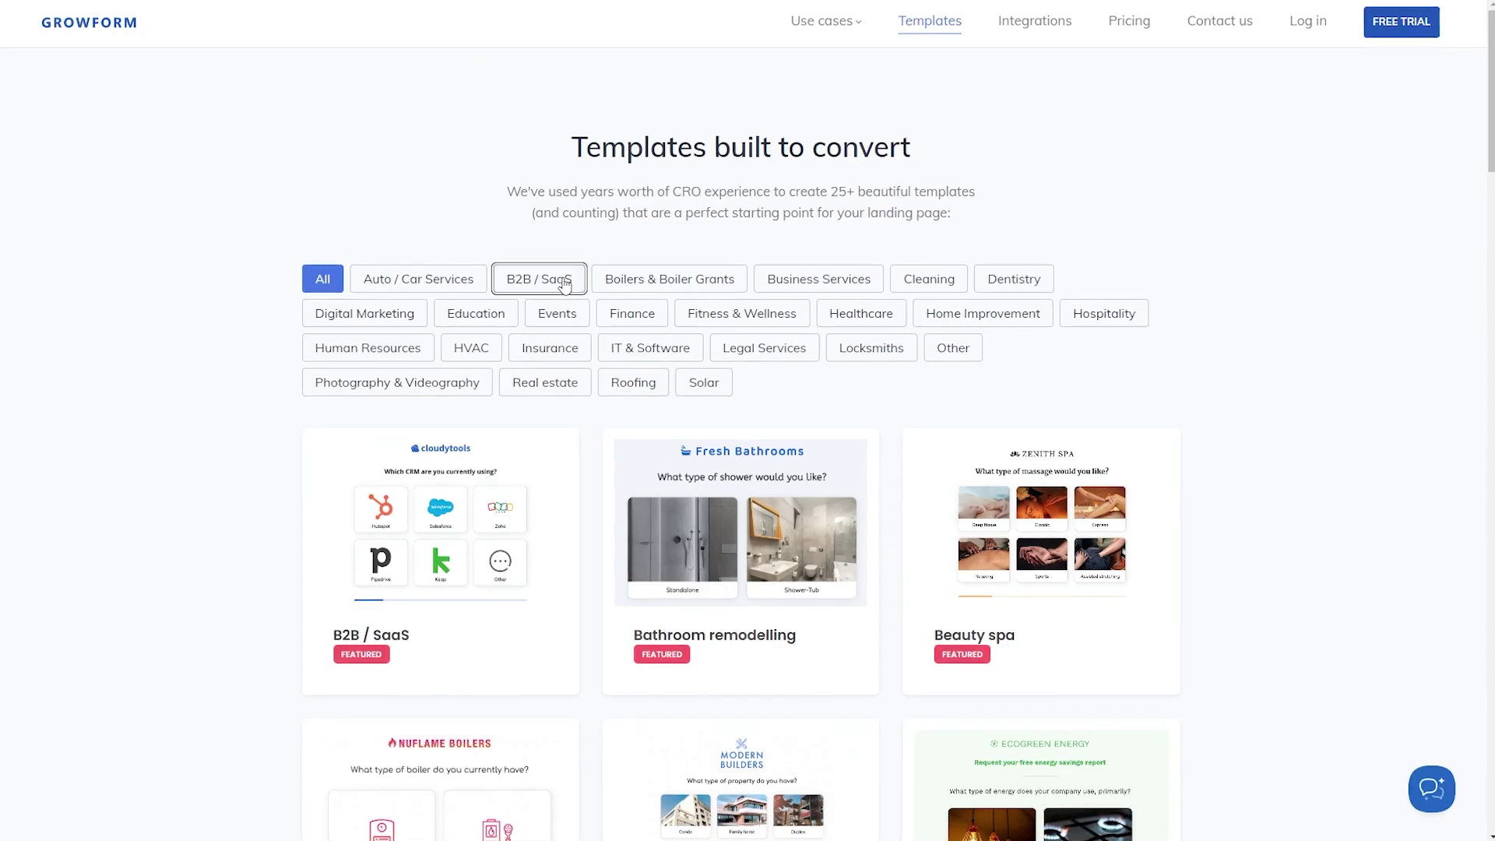
{"action": "left_click", "coordinate": [534, 276]}
Browse template categories (Fitness & Wellness, Cleaning, IT, Real estate, others), ending on Photography & Videography.
{"action": "left_click", "coordinate": [790, 314]}
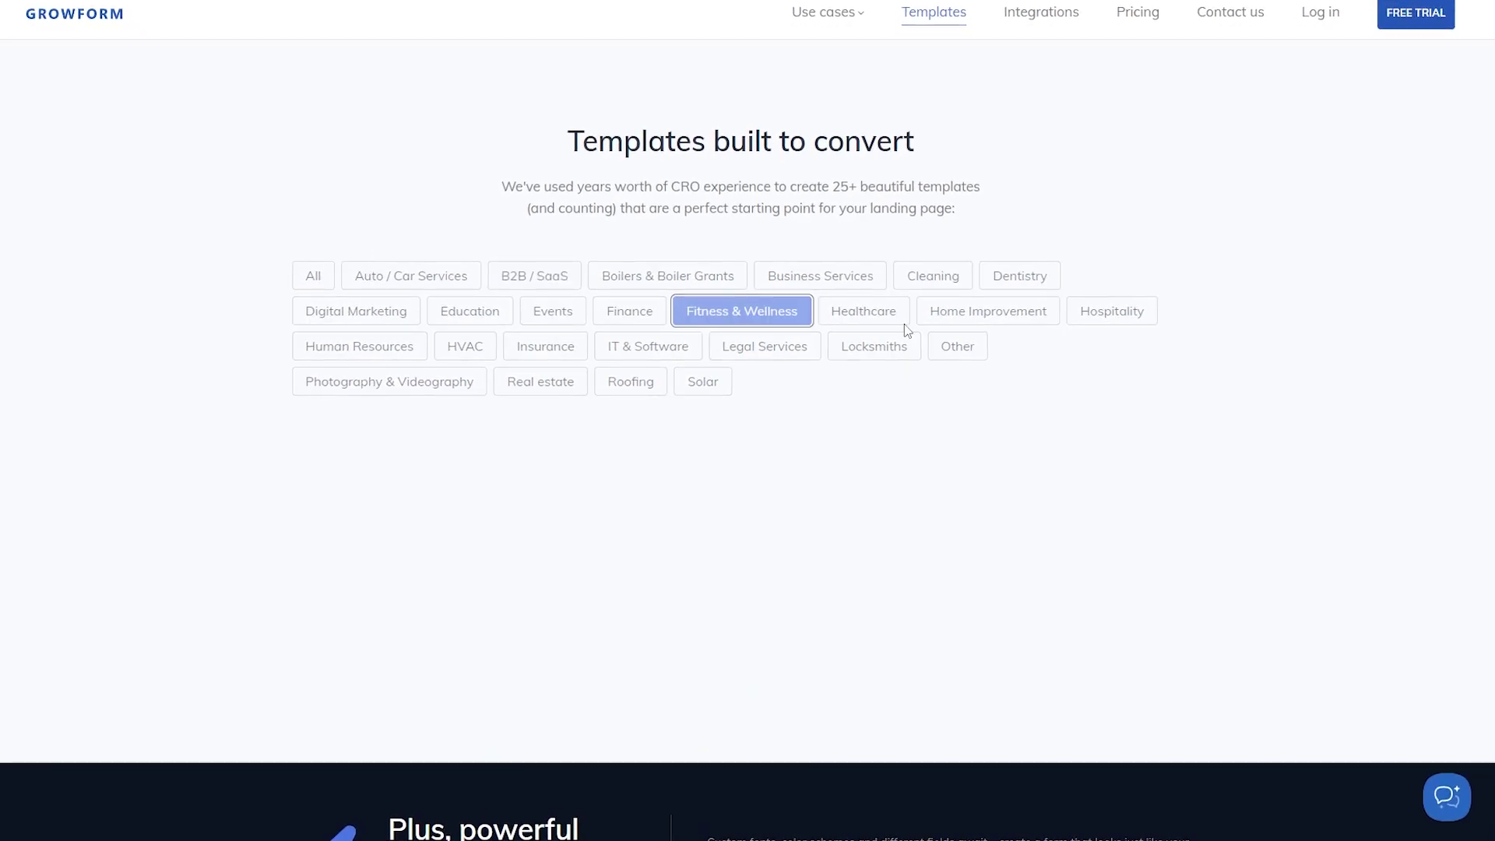
{"action": "left_click", "coordinate": [948, 276]}
{"action": "left_click", "coordinate": [659, 349]}
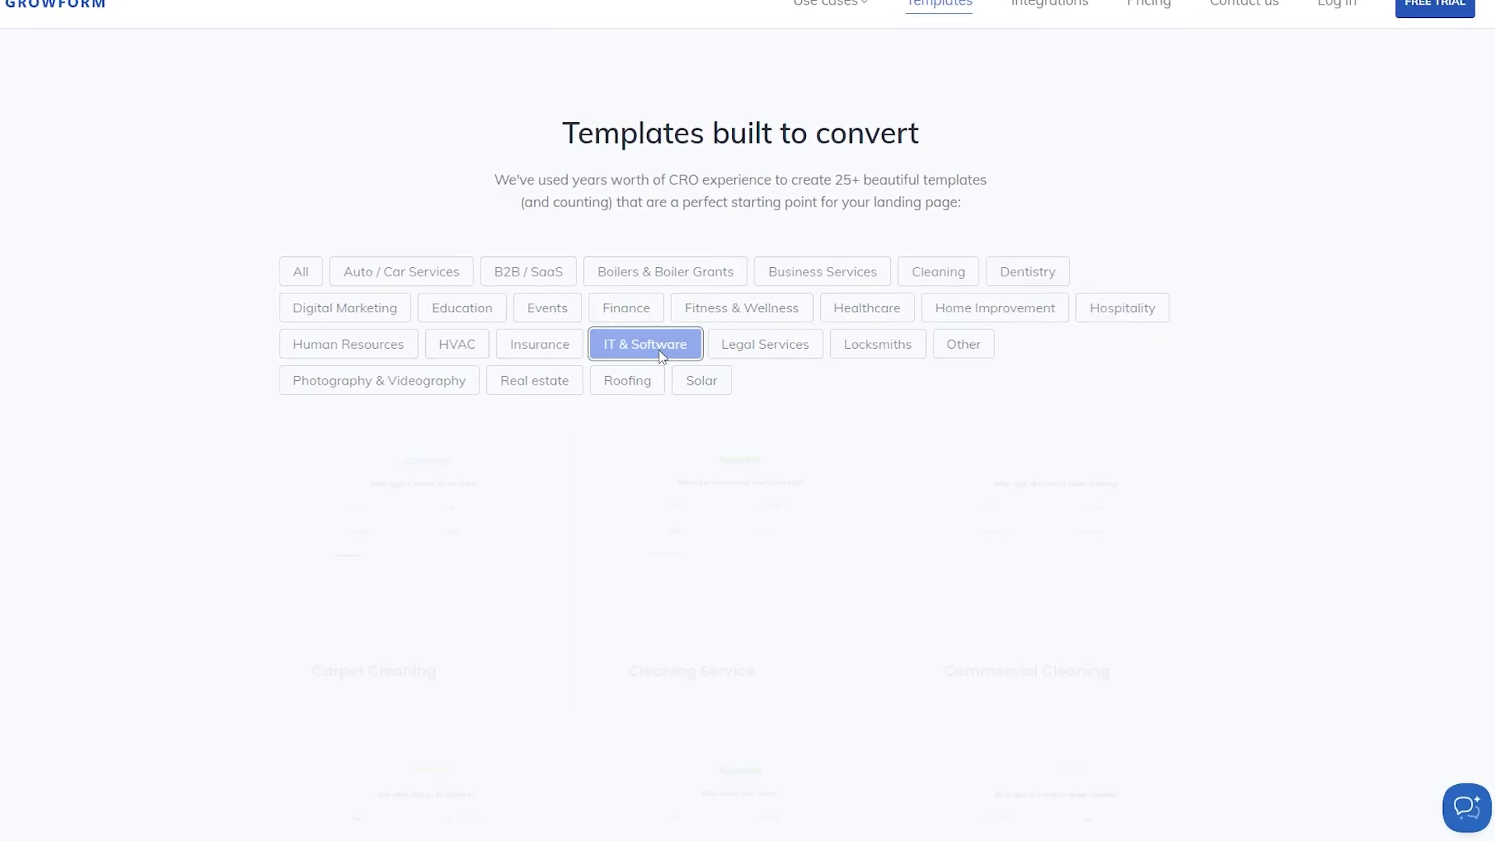
{"action": "left_click", "coordinate": [532, 378]}
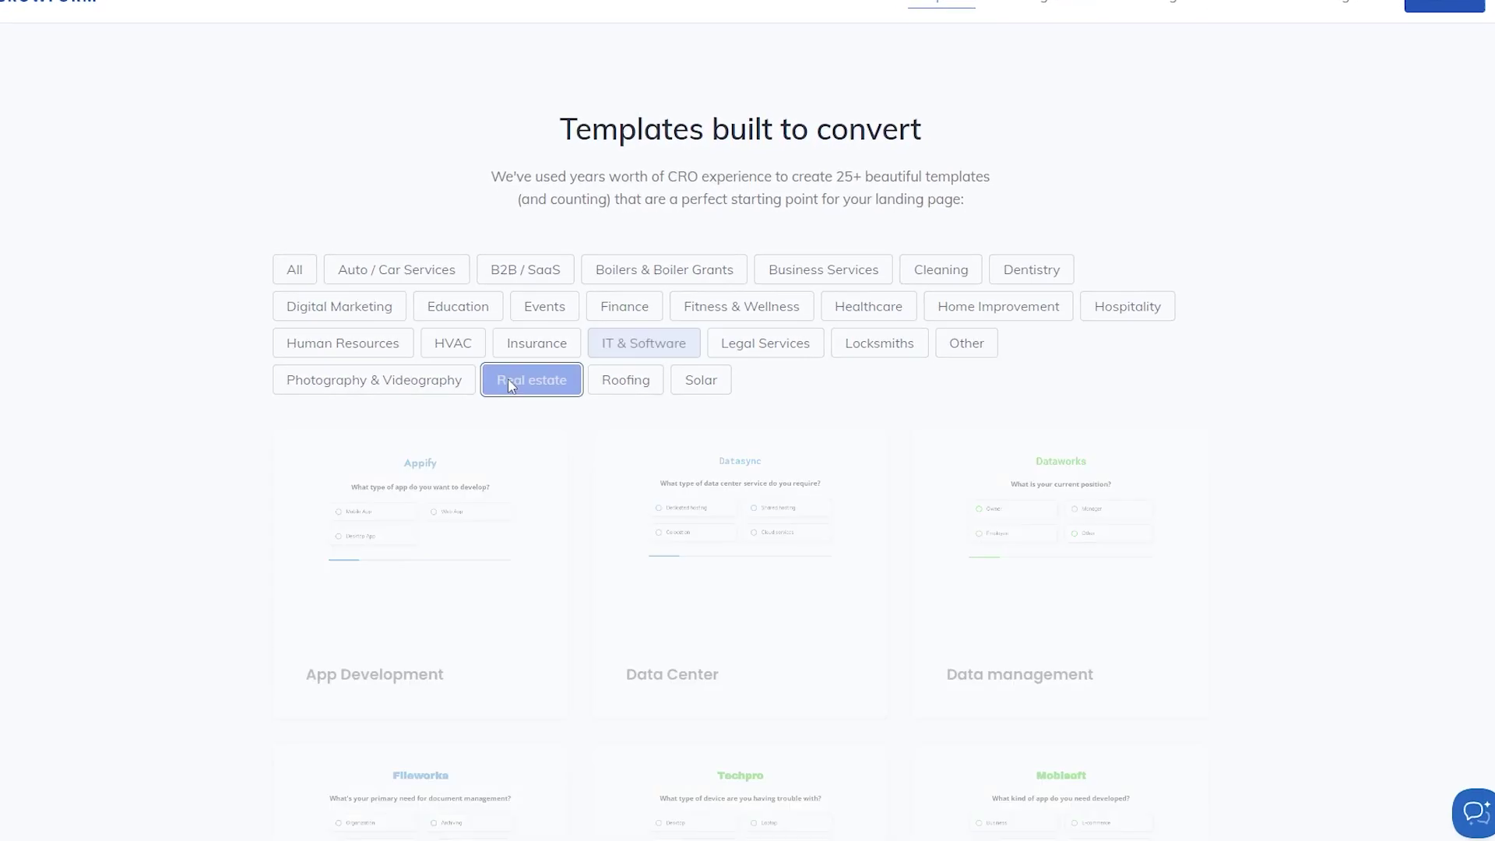
{"action": "left_click", "coordinate": [431, 308]}
{"action": "left_click", "coordinate": [331, 302]}
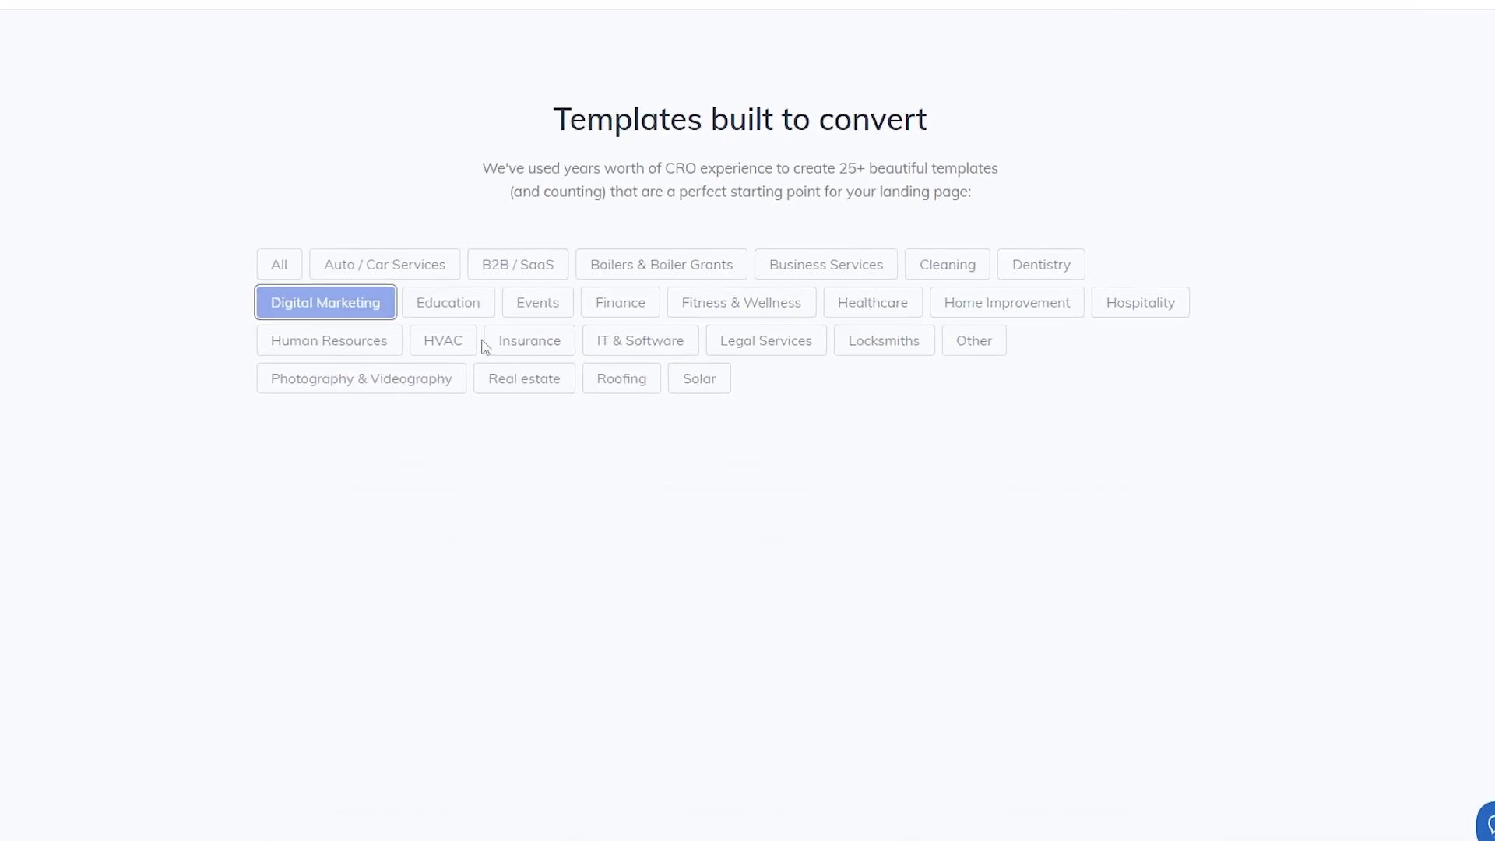
{"action": "left_click", "coordinate": [545, 266]}
{"action": "left_click", "coordinate": [420, 379]}
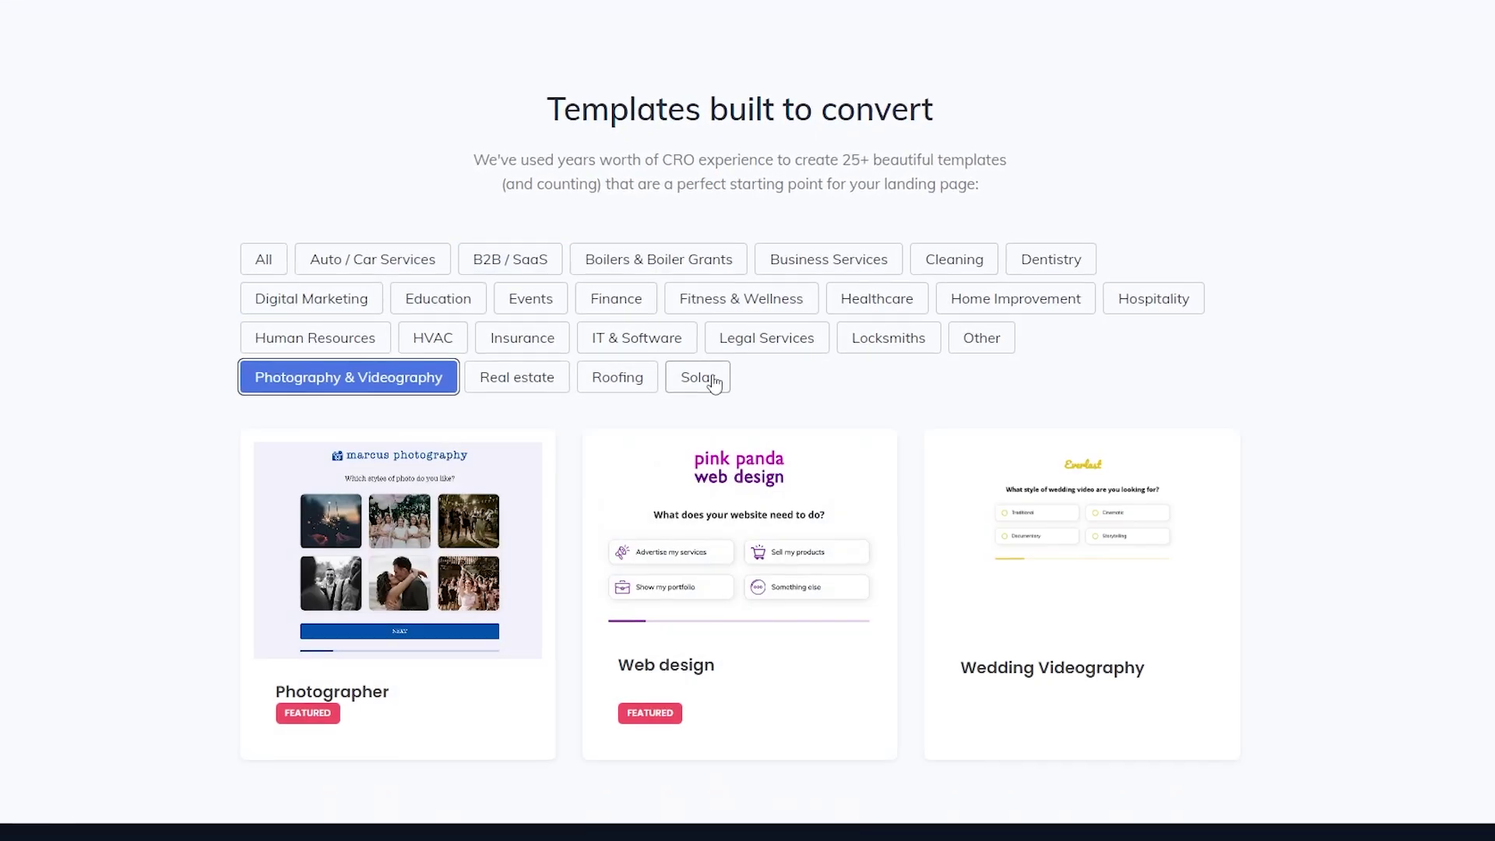